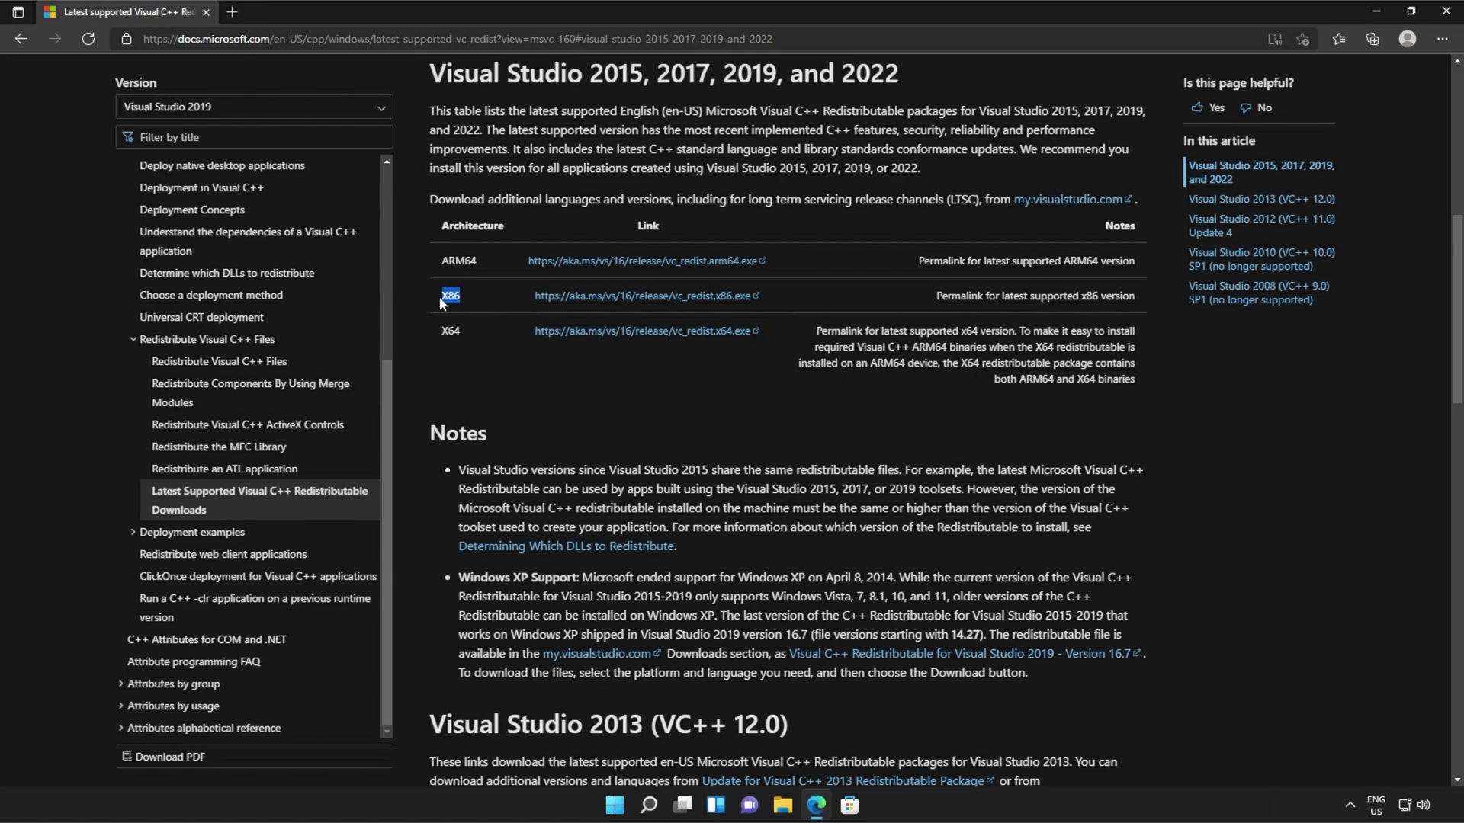
- Download VC_redist.x86.exe and VC_redist.x64.exe from the Microsoft docs page
left_click(637, 304)
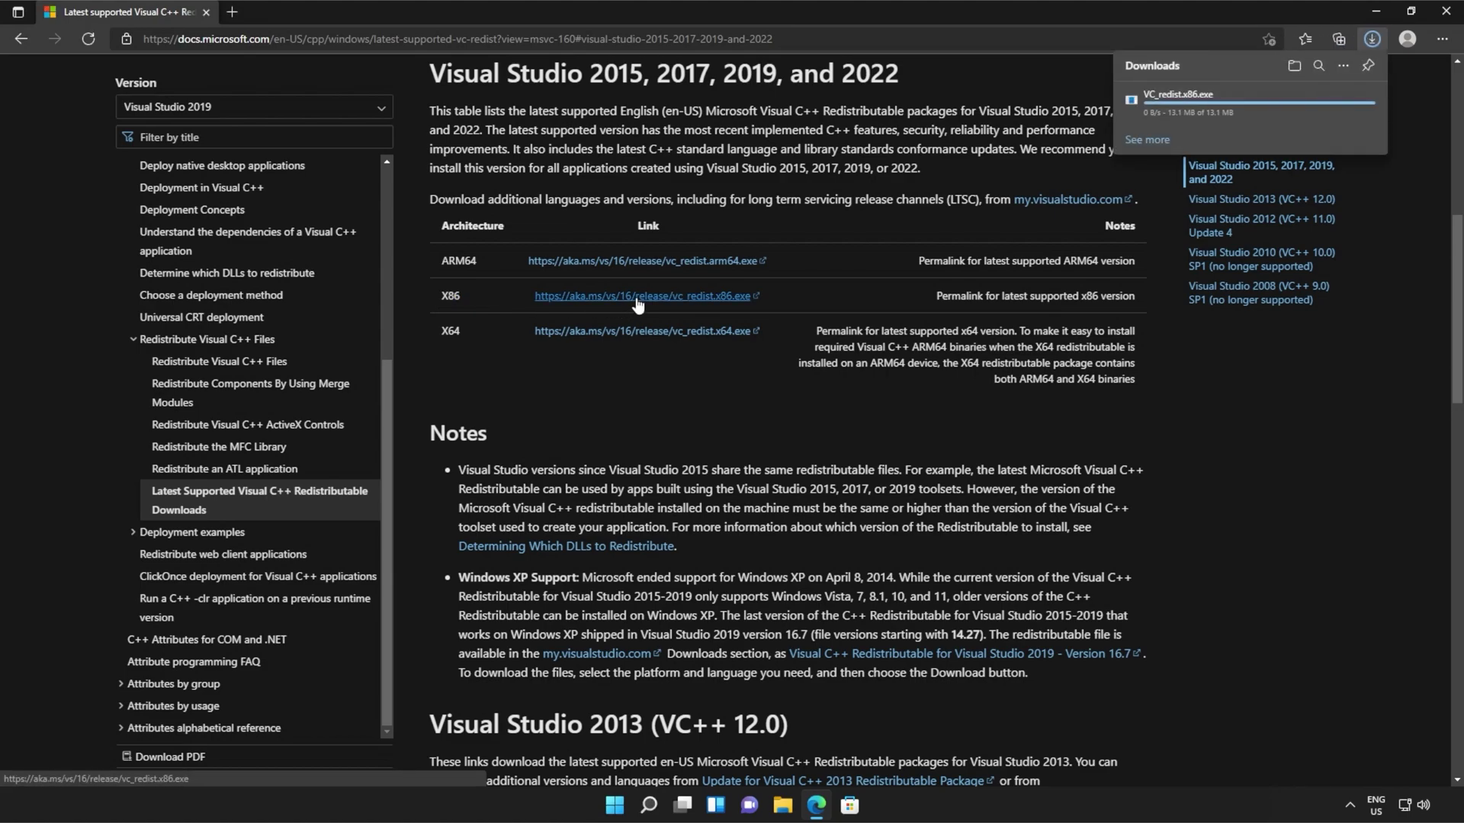
left_click(677, 335)
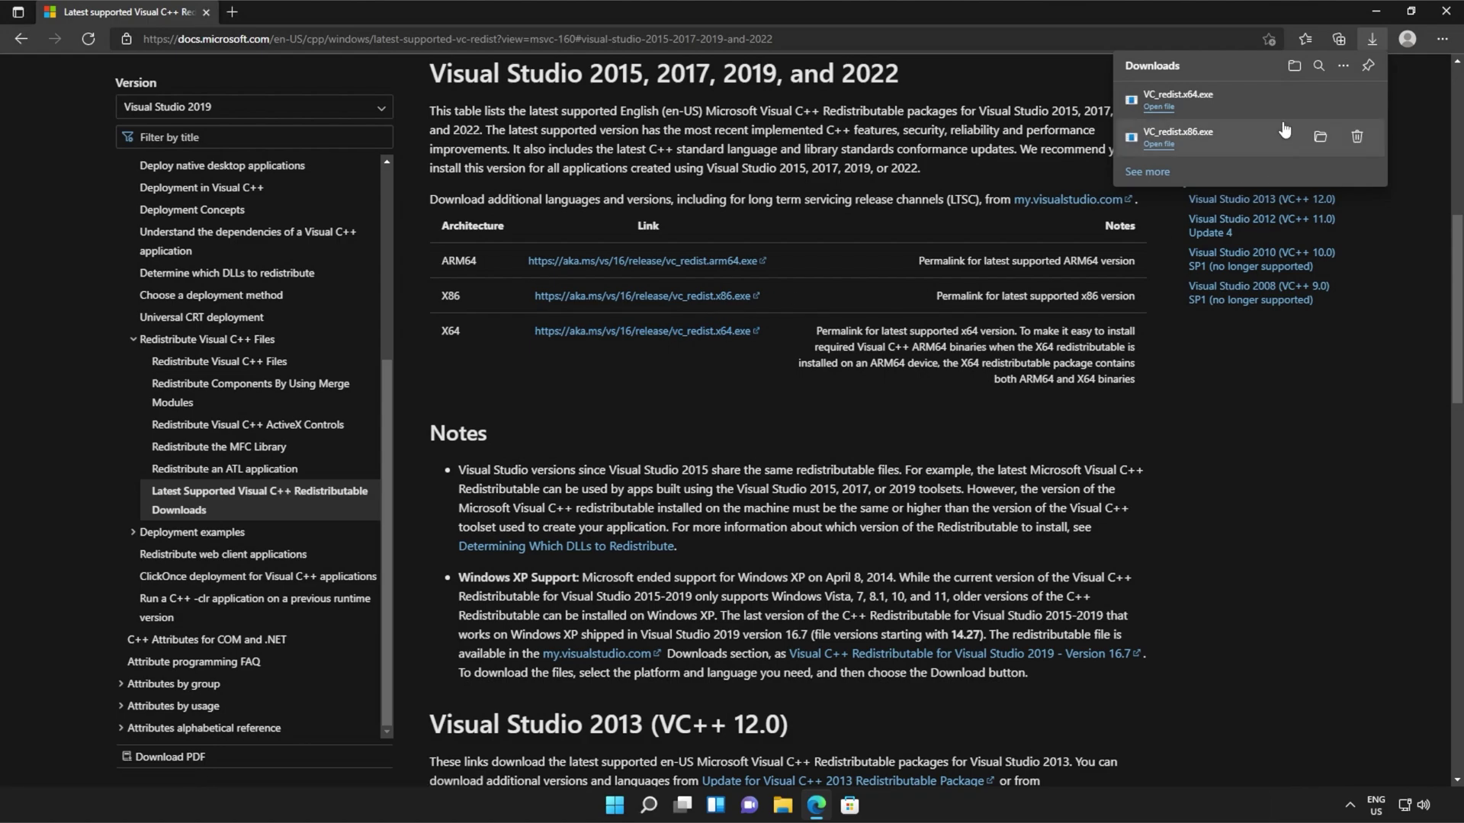
- Run VC_redist.x86.exe, accept the license, and approve the UAC prompt to install it
mouse_move(1212, 135)
left_click(1191, 145)
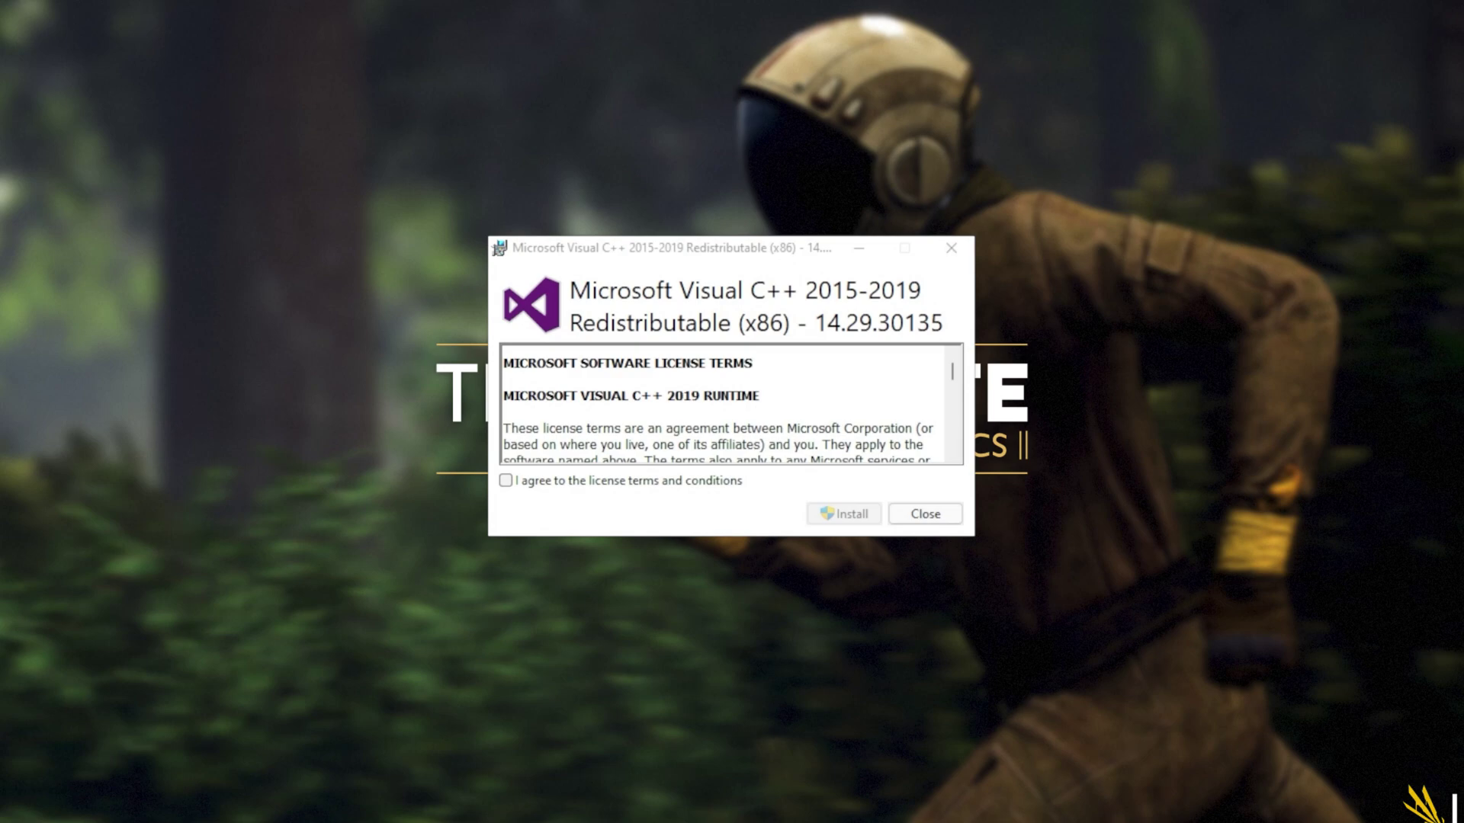
left_click(648, 483)
left_click(816, 512)
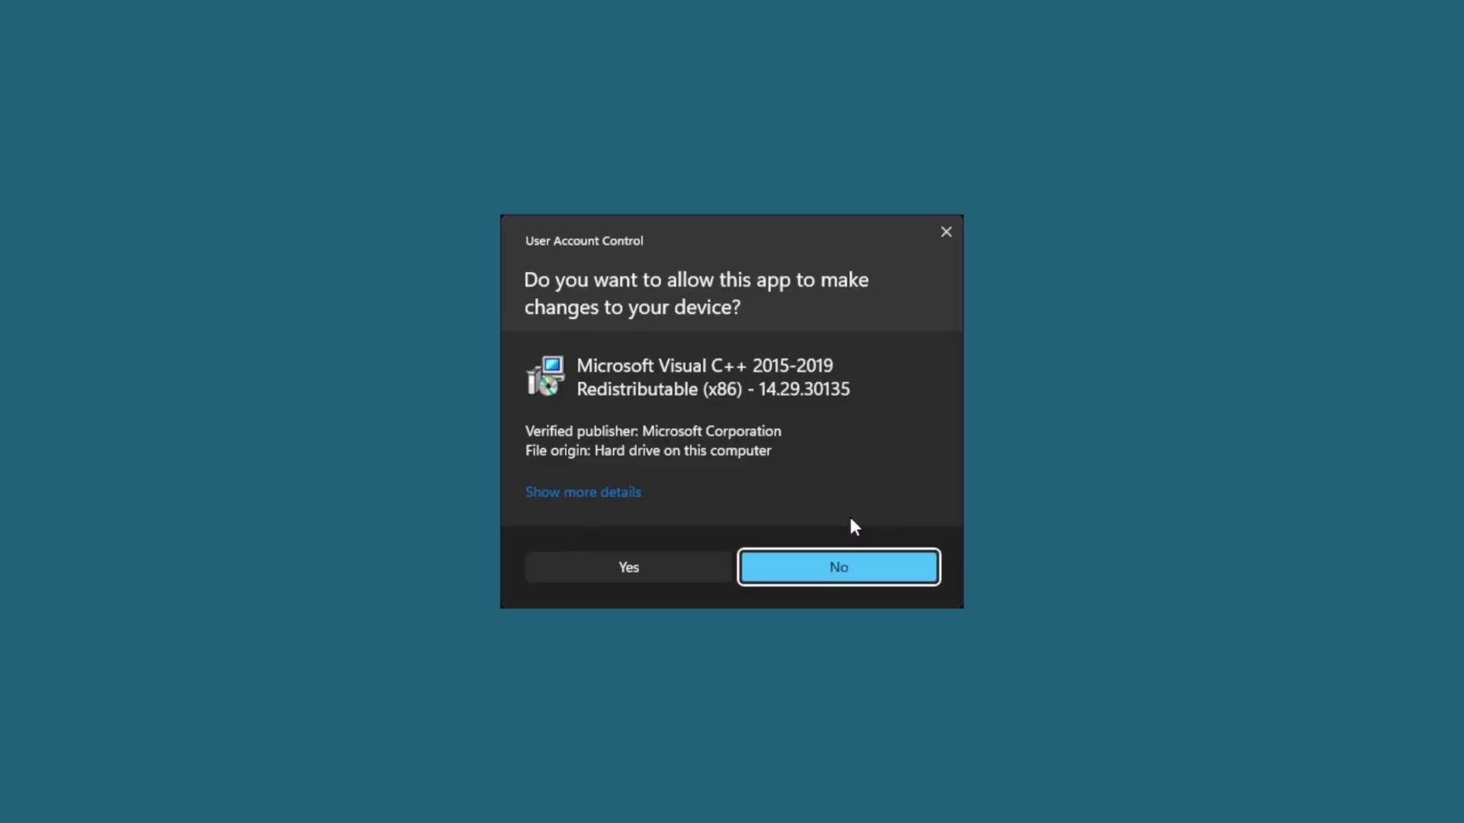
left_click(690, 568)
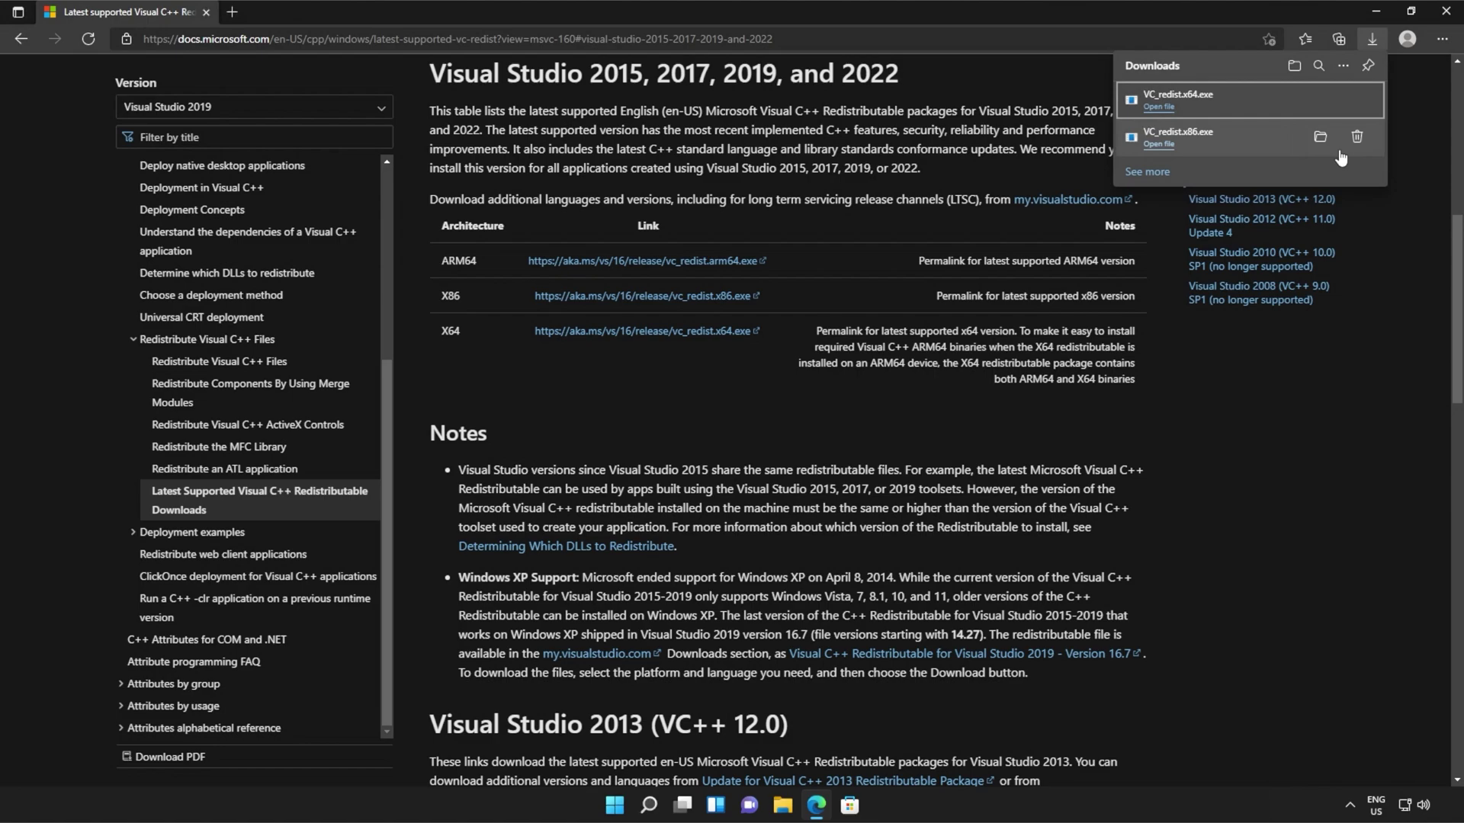
mouse_move(1212, 99)
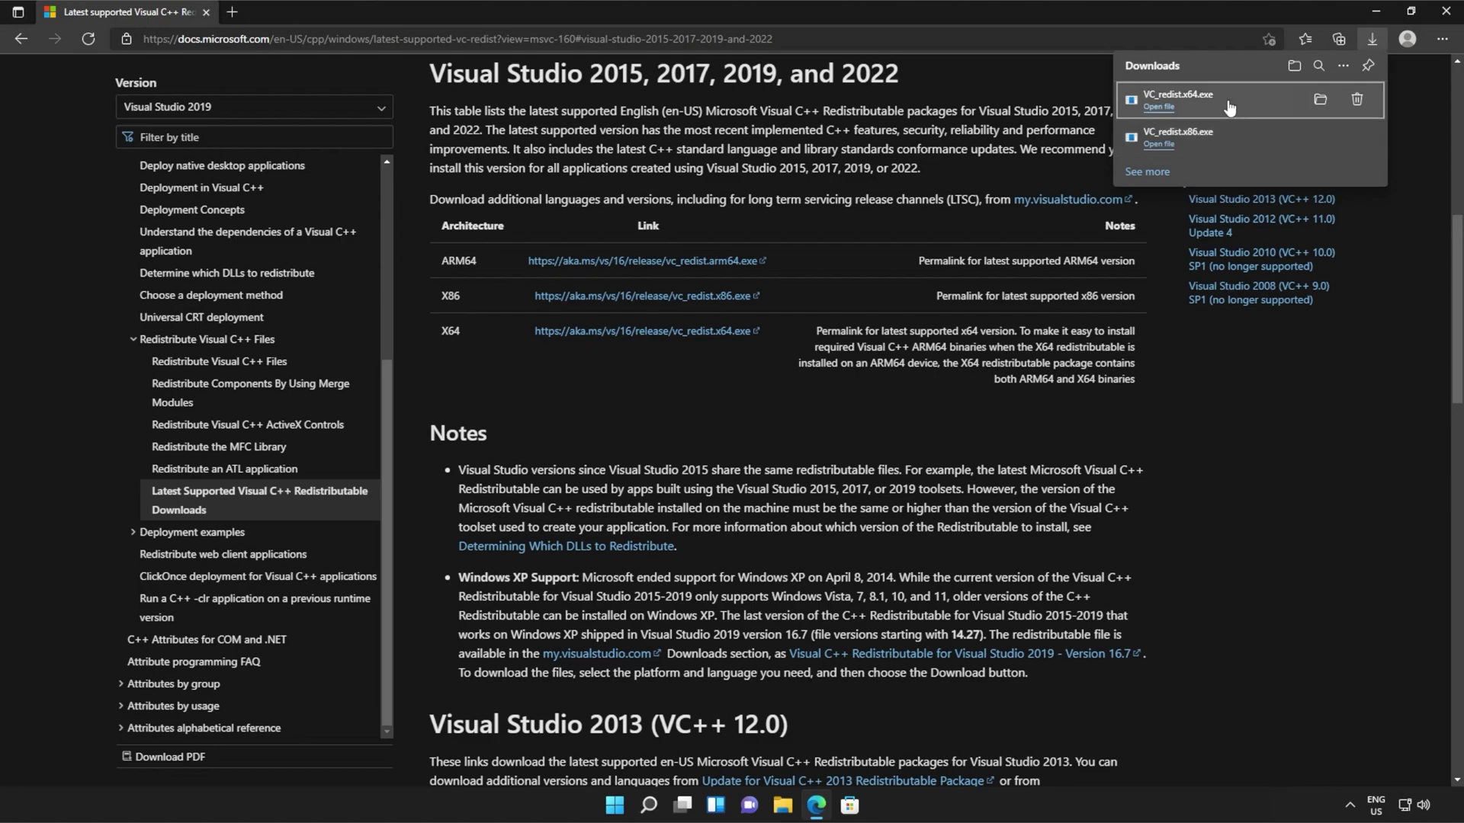
- Run VC_redist.x64.exe, accept the license, and approve the UAC prompt to install it
left_click(1201, 104)
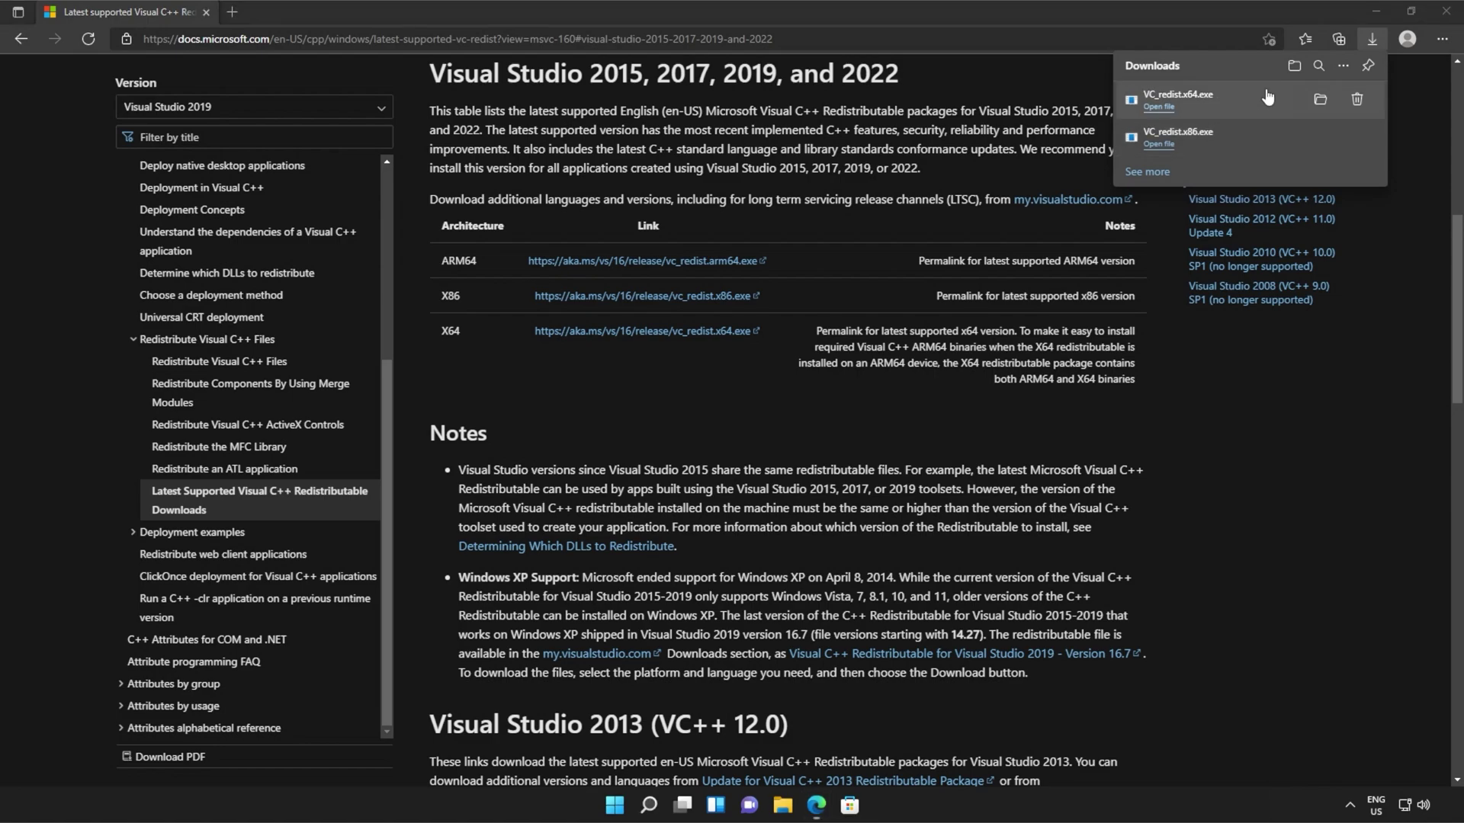
left_click(1376, 11)
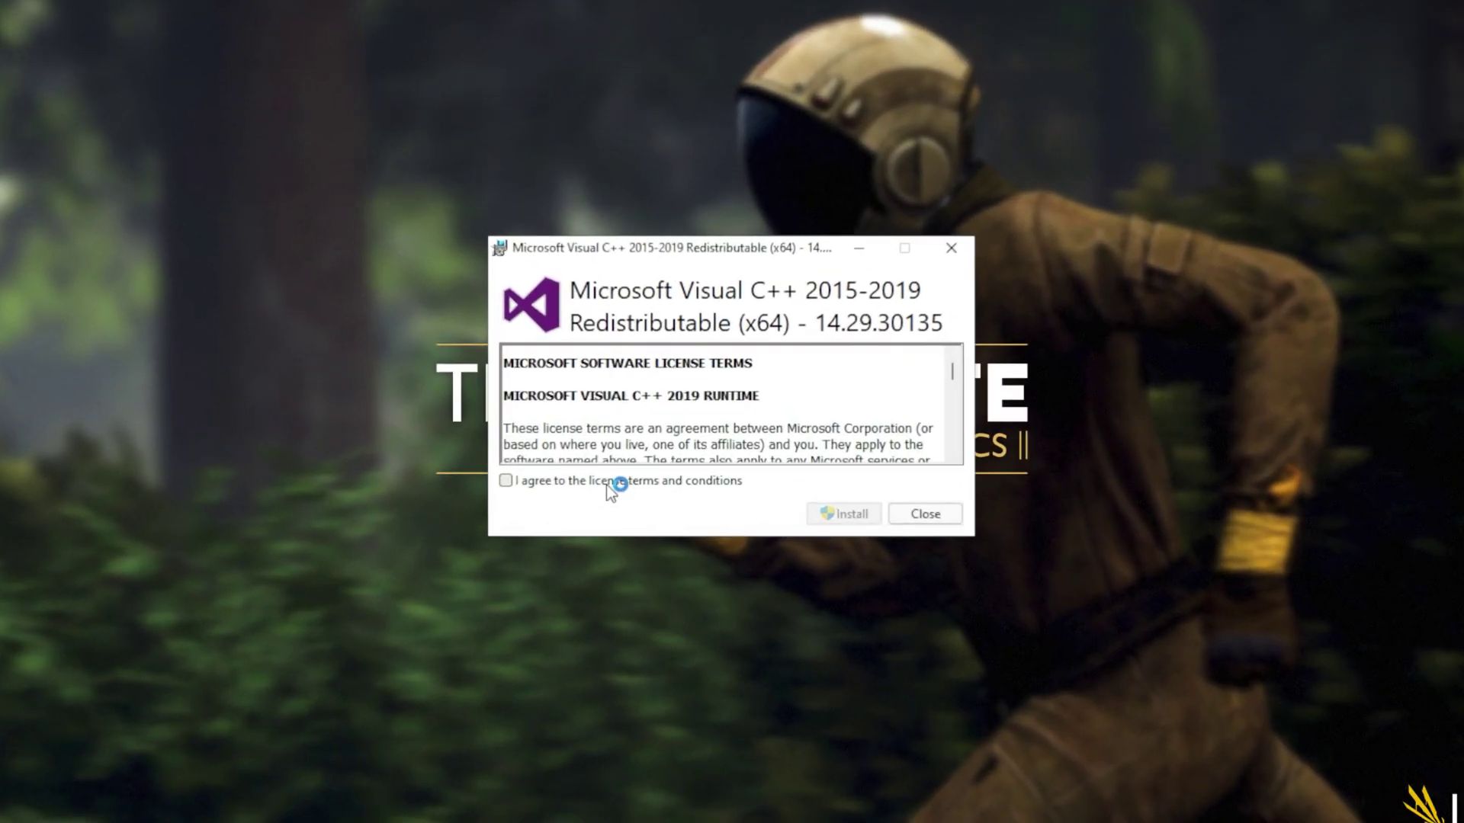
left_click(608, 485)
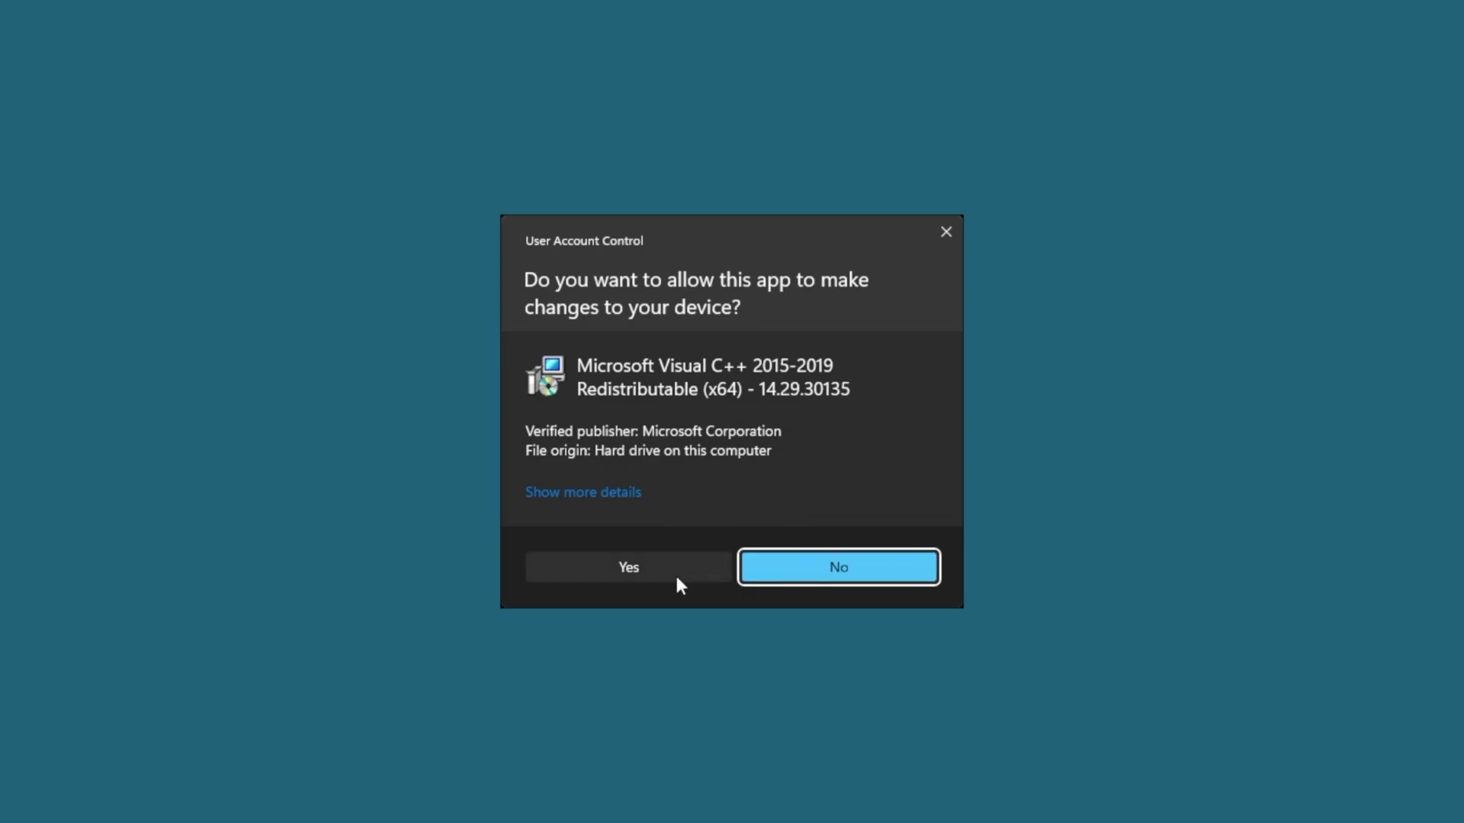
left_click(676, 577)
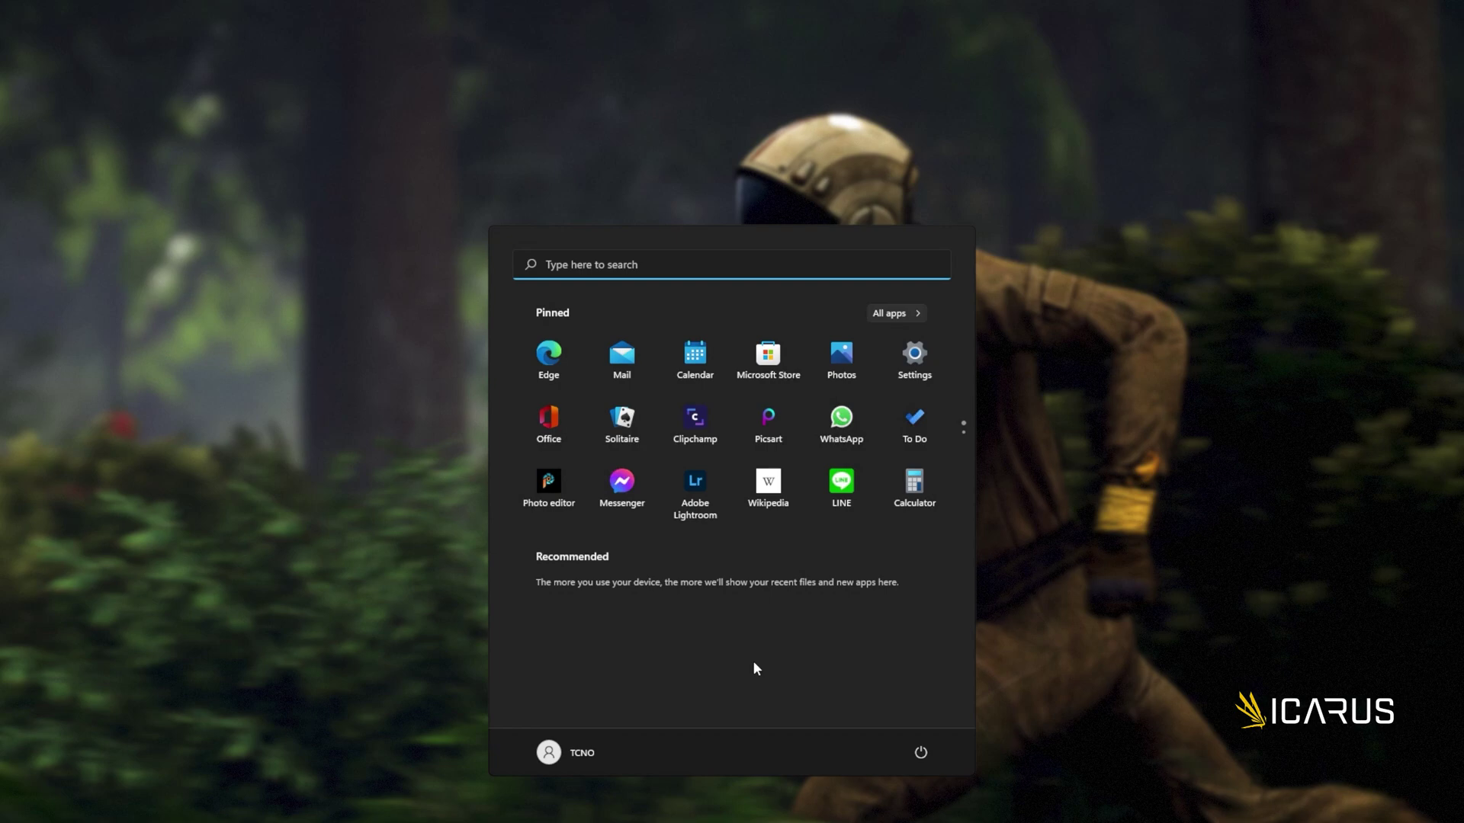
- Launch Command Prompt as administrator from Start search and run sfc /scannow
type("cmd")
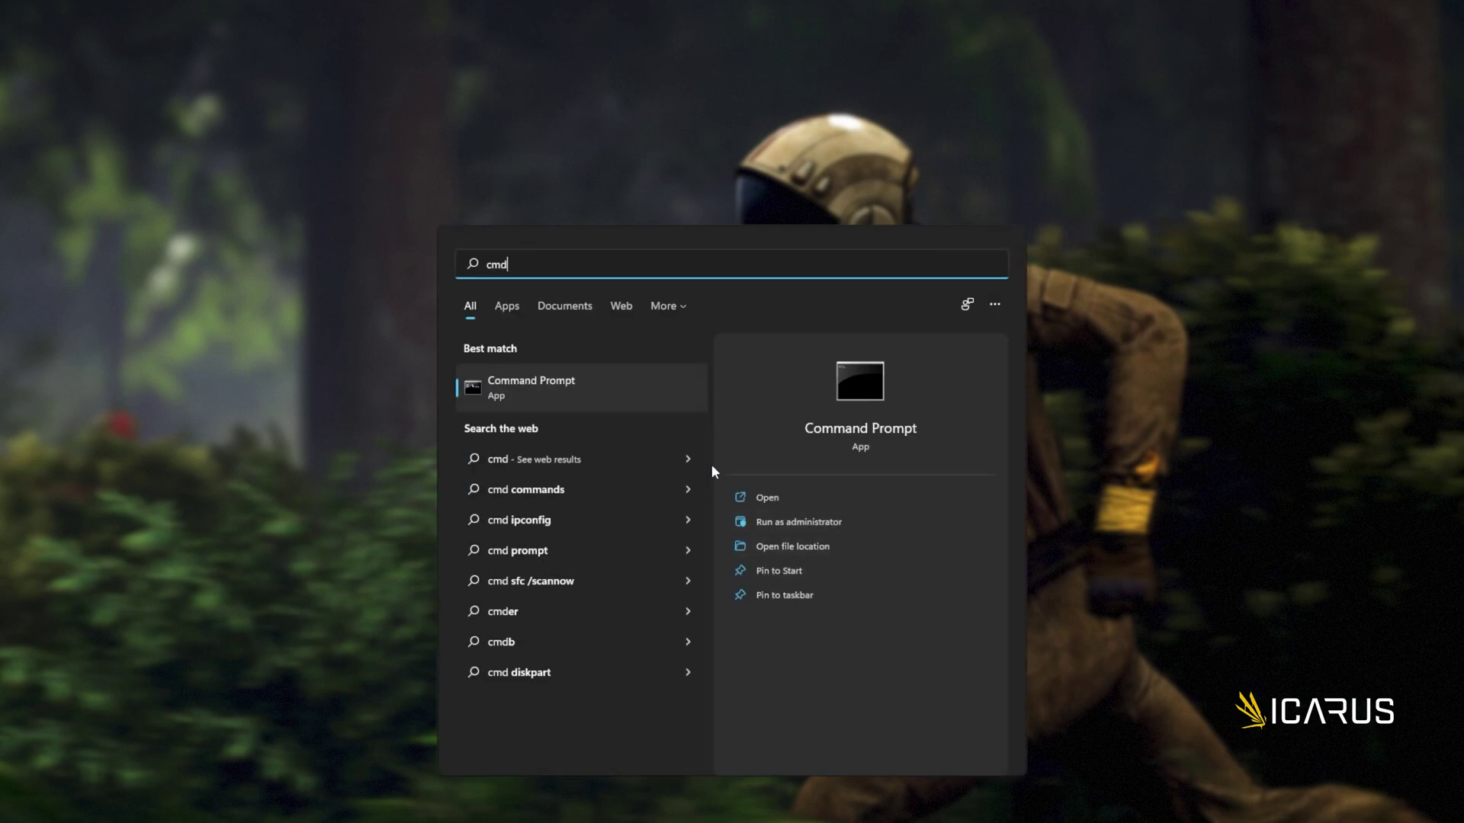
right_click(632, 387)
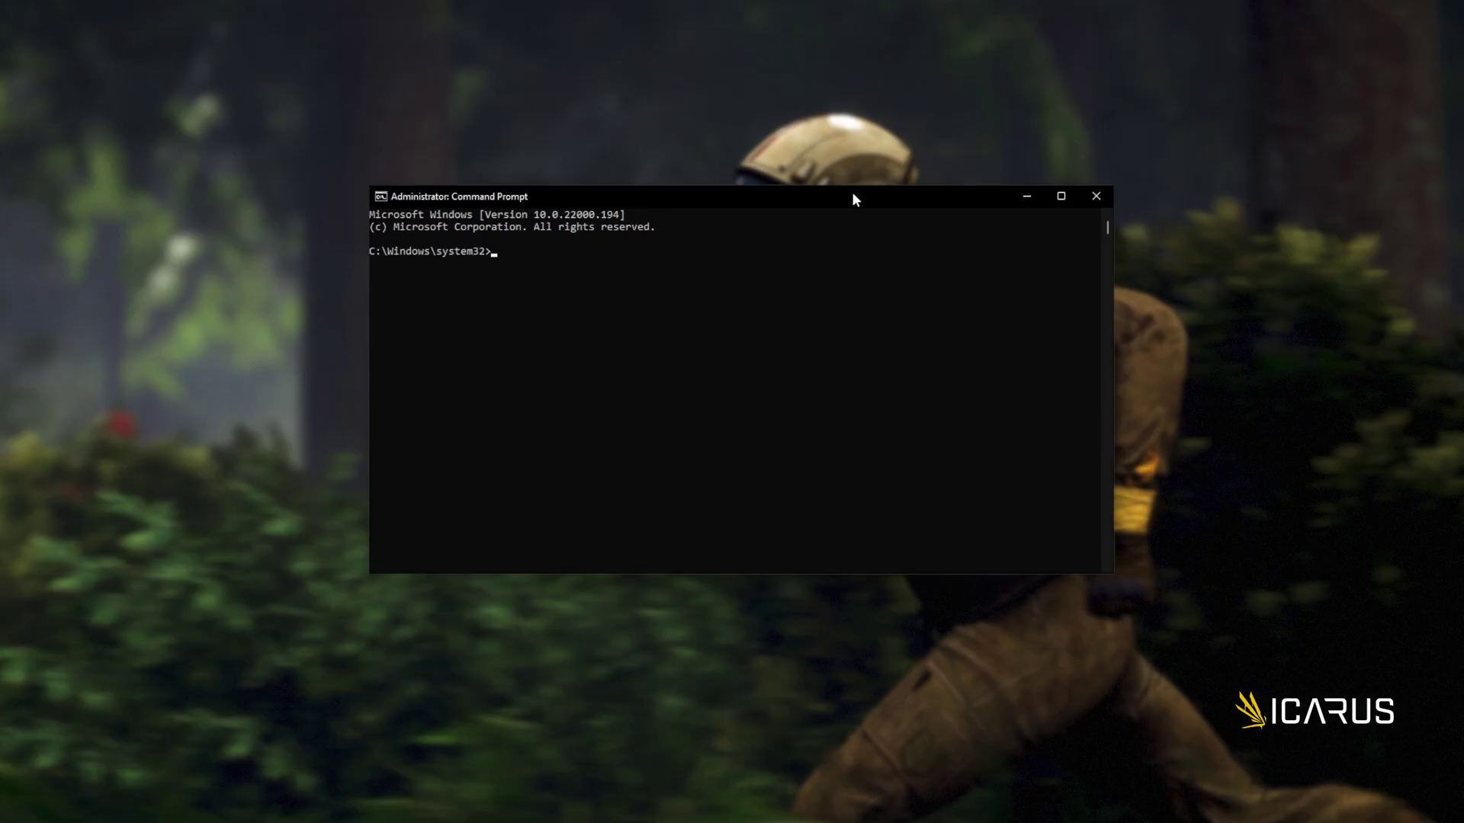
type("sfc /scannow")
key("Return")
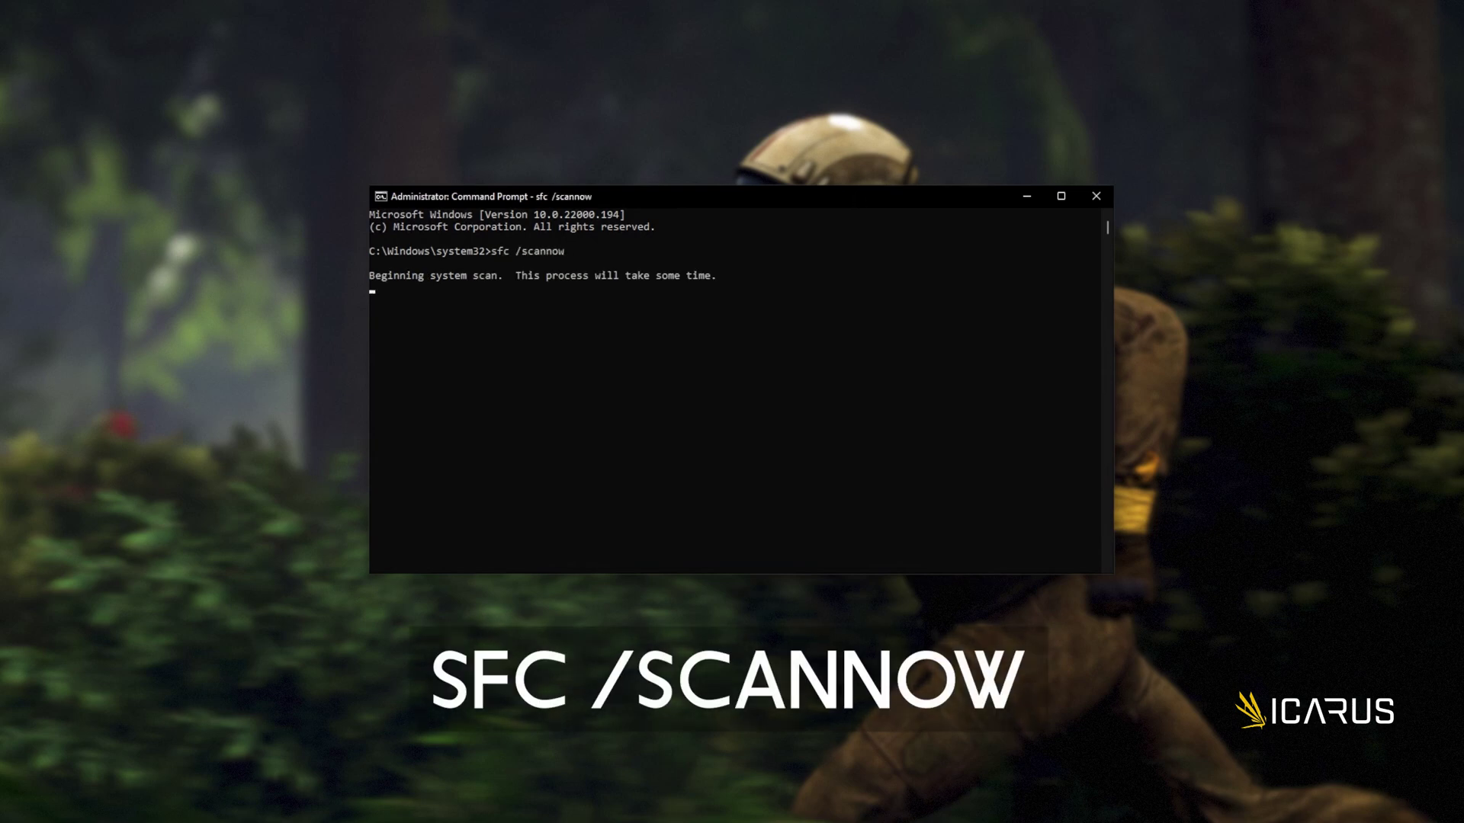